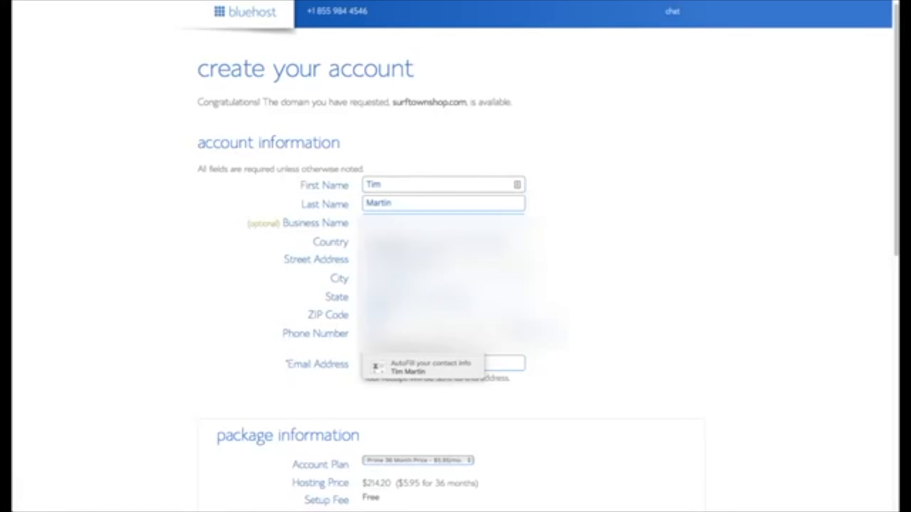
- Enter the contact e-mail address and choose the Prime 12 Month hosting plan
{"action": "left_click", "coordinate": [422, 368]}
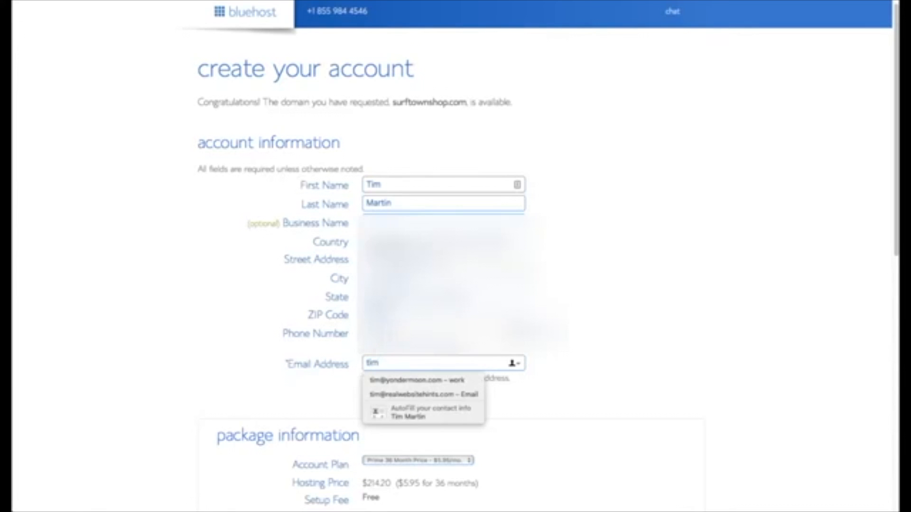
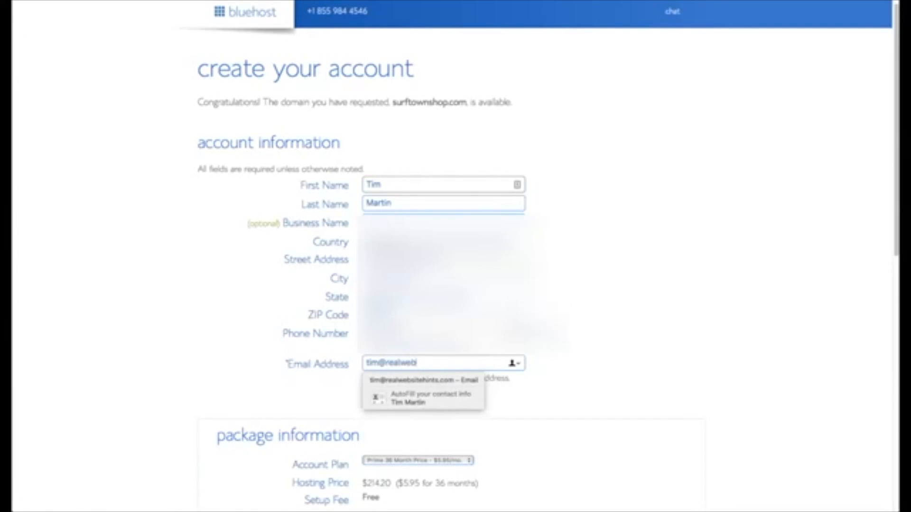
{"action": "scroll", "coordinate": [618, 396], "scroll_direction": "down", "scroll_amount": 5}
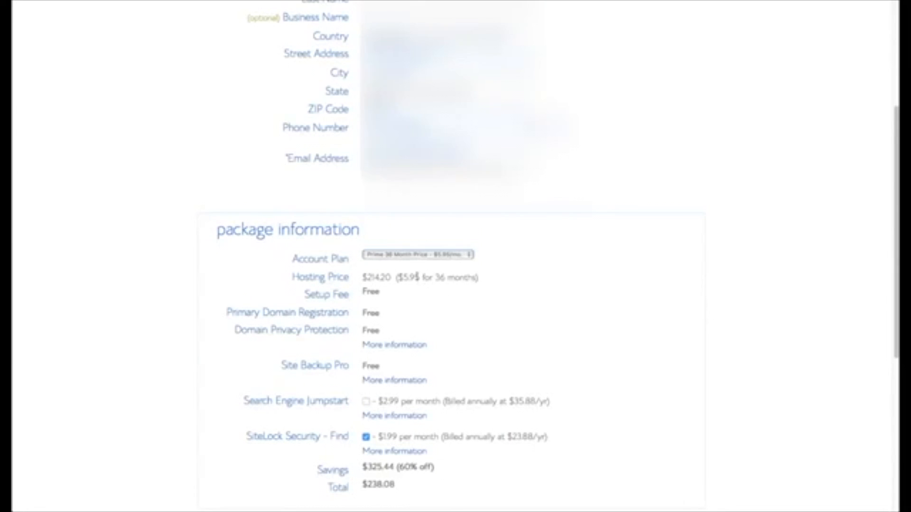
{"action": "left_click", "coordinate": [469, 256]}
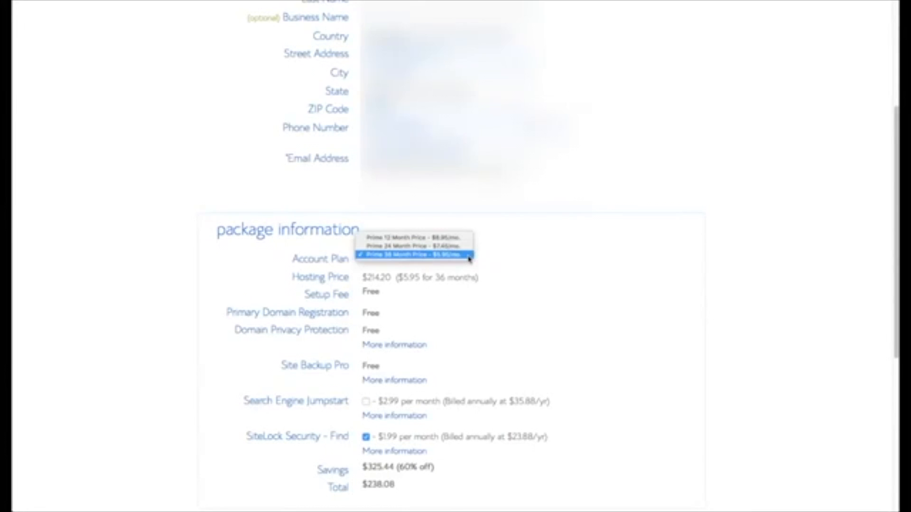
{"action": "left_click", "coordinate": [418, 237]}
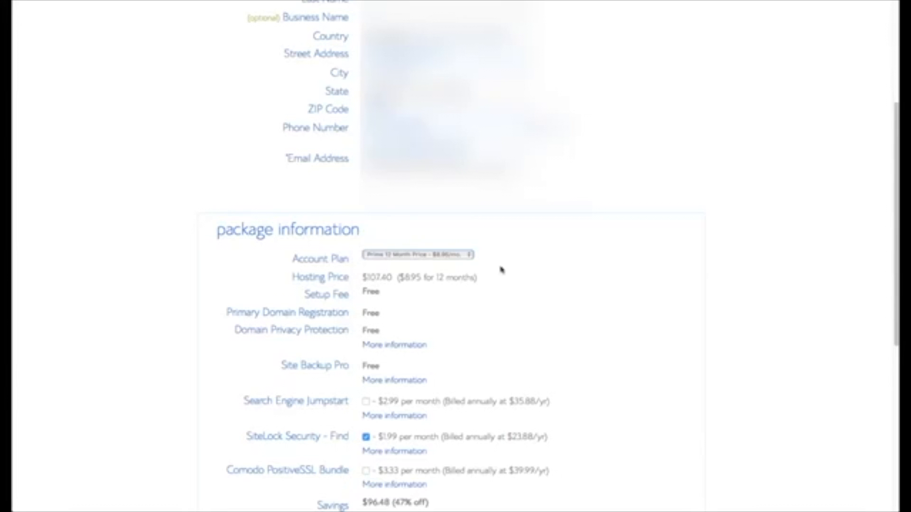
- Fill in the credit card details and submit the order to reach password creation
{"action": "scroll", "coordinate": [563, 303], "scroll_direction": "down", "scroll_amount": 3}
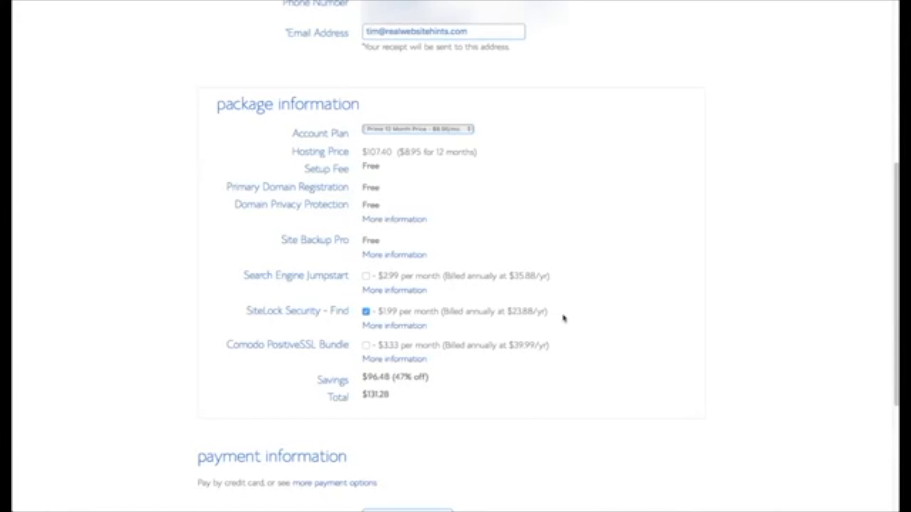
{"action": "scroll", "coordinate": [563, 317], "scroll_direction": "down", "scroll_amount": 4}
{"action": "left_click", "coordinate": [416, 346]}
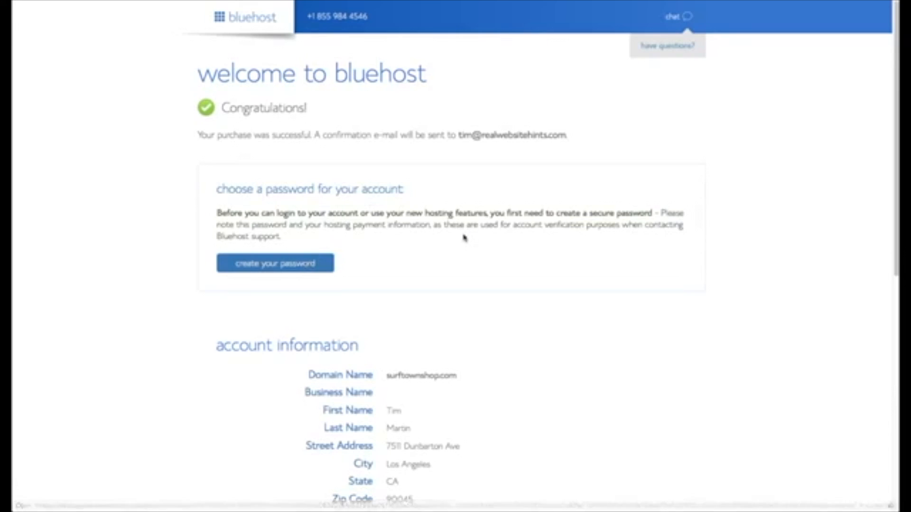
{"action": "scroll", "coordinate": [463, 240], "scroll_direction": "down", "scroll_amount": 2}
{"action": "left_click", "coordinate": [298, 231]}
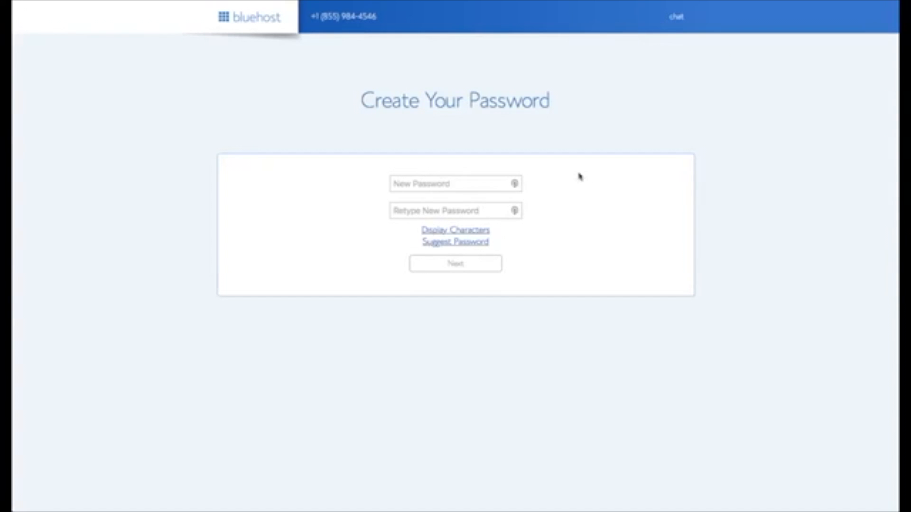
- Set a LastPass-generated secure password, confirm it, accept the terms and submit
{"action": "left_click", "coordinate": [517, 184]}
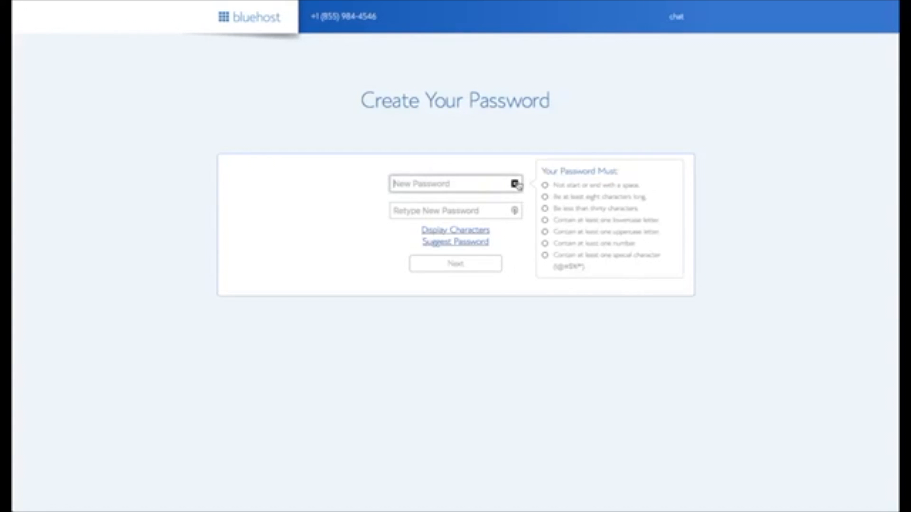
{"action": "left_click", "coordinate": [515, 185]}
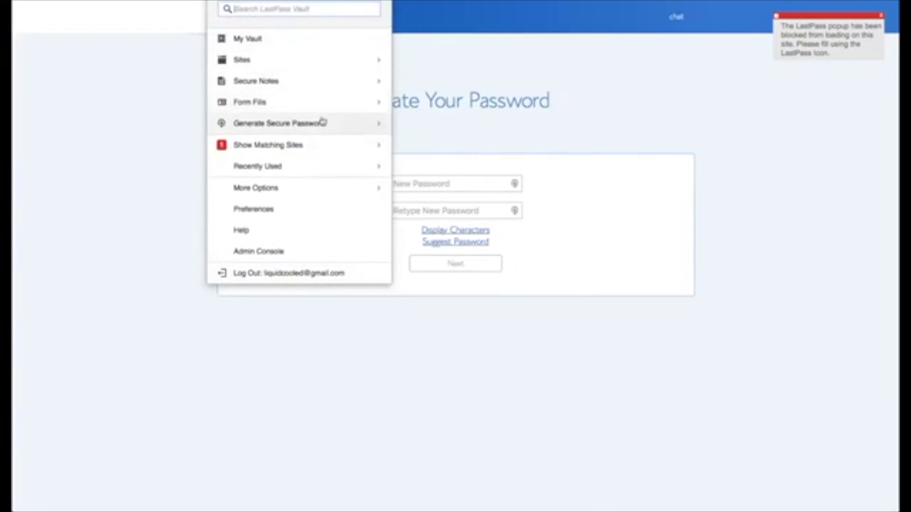
{"action": "left_click", "coordinate": [321, 122]}
{"action": "left_click", "coordinate": [434, 211]}
{"action": "key", "text": "super+v"}
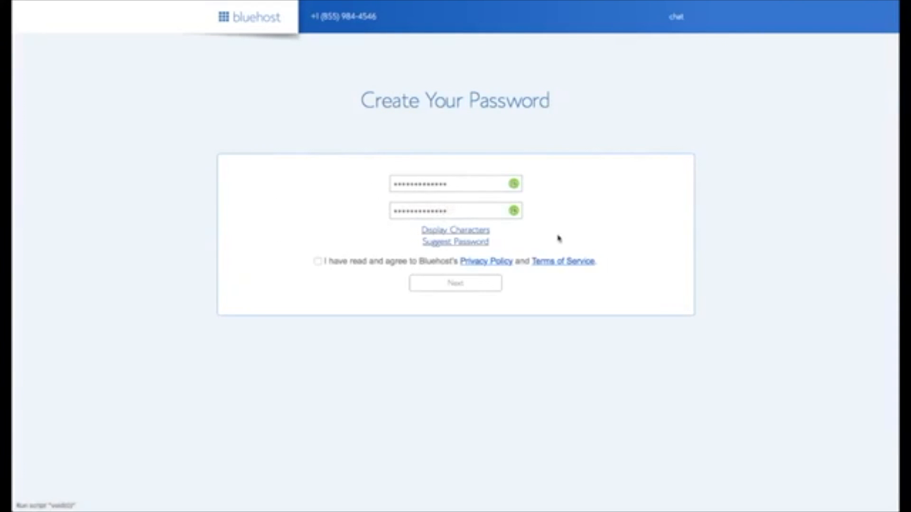
{"action": "left_click", "coordinate": [318, 261]}
{"action": "left_click", "coordinate": [455, 286]}
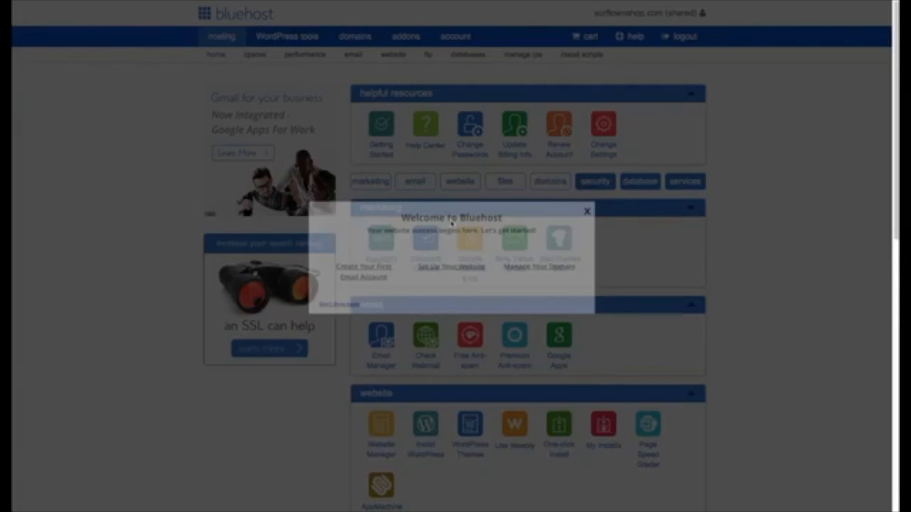
- Close the Welcome to Bluehost dialog and choose Install WordPress in the website section
{"action": "left_click", "coordinate": [586, 210]}
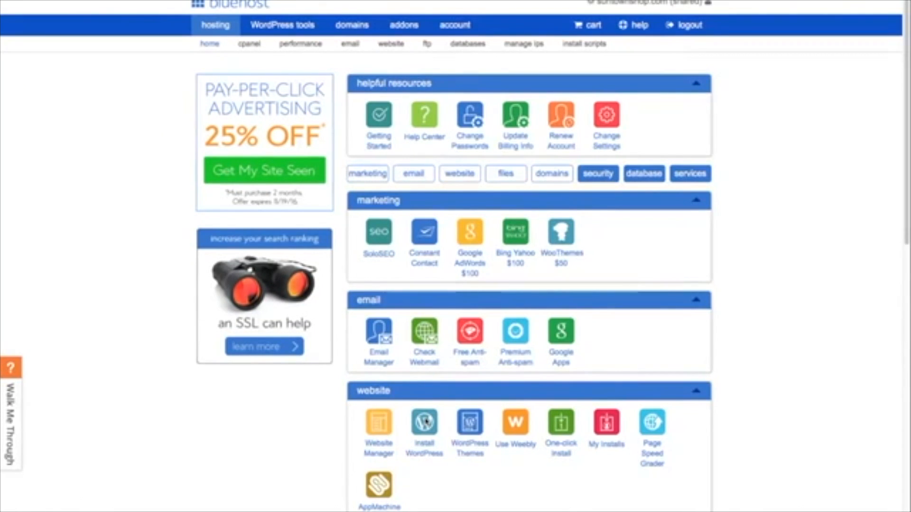
{"action": "left_click", "coordinate": [425, 421]}
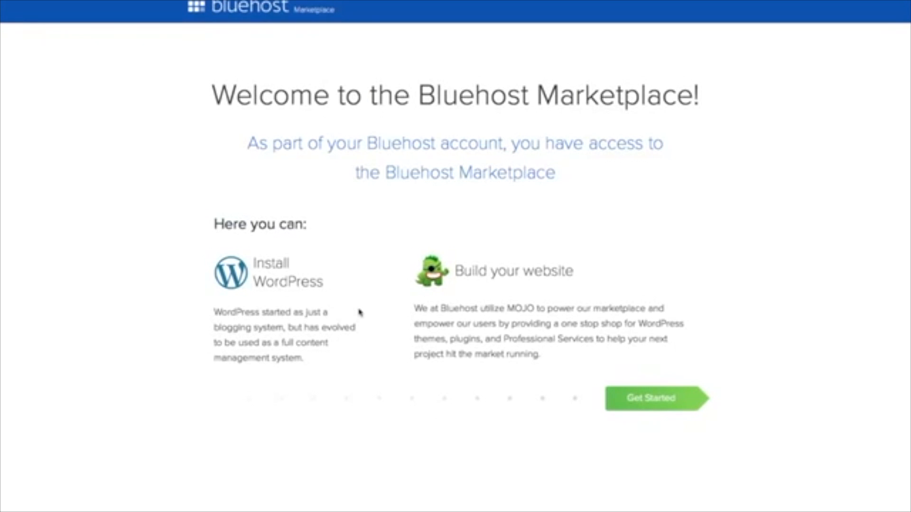
{"action": "left_click", "coordinate": [655, 400]}
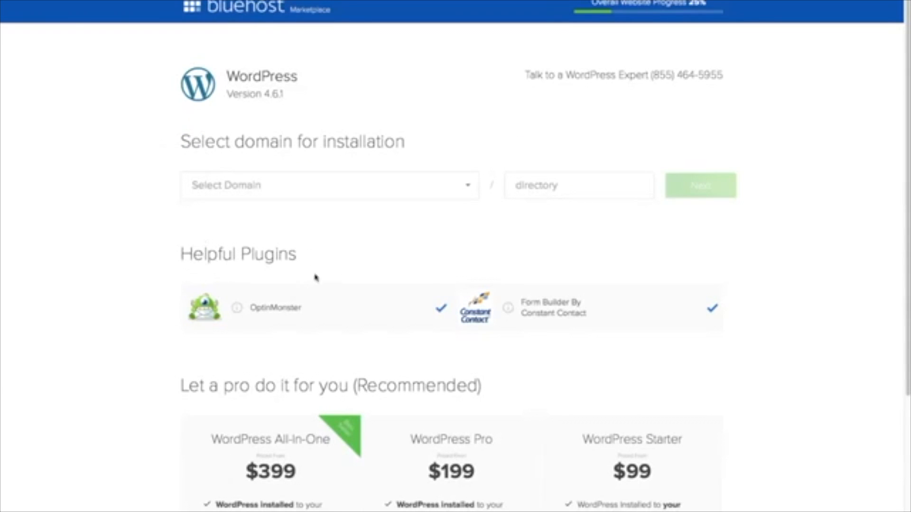
{"action": "left_click", "coordinate": [442, 311]}
{"action": "left_click", "coordinate": [715, 310]}
{"action": "left_click", "coordinate": [469, 188]}
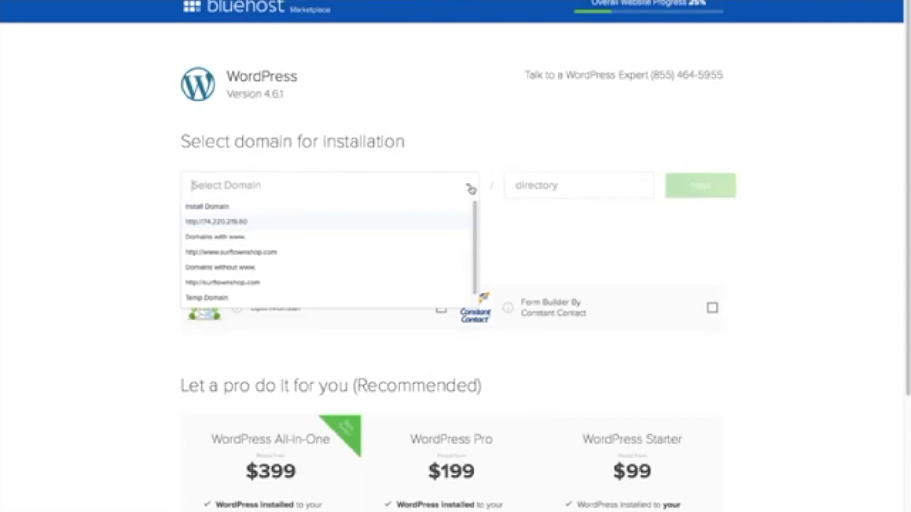
{"action": "left_click", "coordinate": [289, 259]}
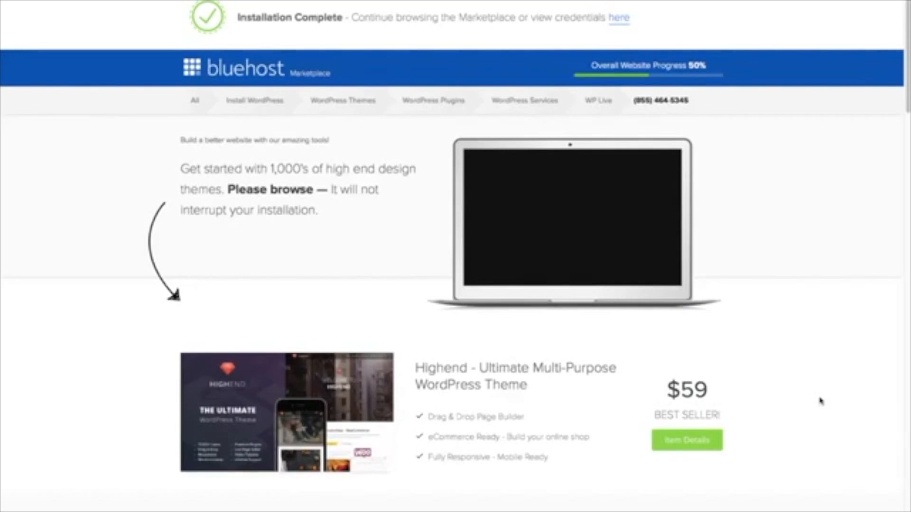
- Check the Installation Complete page and view the new site's login credentials
{"action": "scroll", "coordinate": [821, 400], "scroll_direction": "down", "scroll_amount": 7}
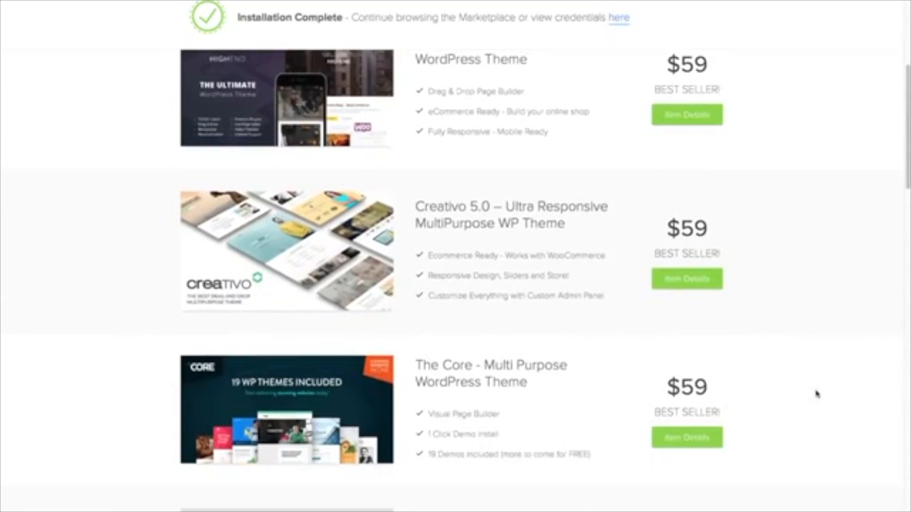
{"action": "scroll", "coordinate": [817, 394], "scroll_direction": "down", "scroll_amount": 3}
{"action": "scroll", "coordinate": [817, 393], "scroll_direction": "up", "scroll_amount": 10}
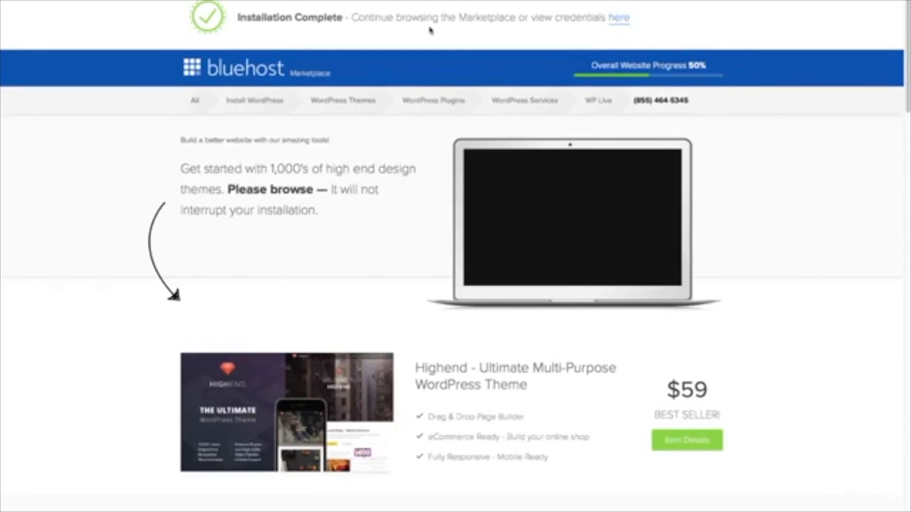
{"action": "left_click", "coordinate": [620, 18]}
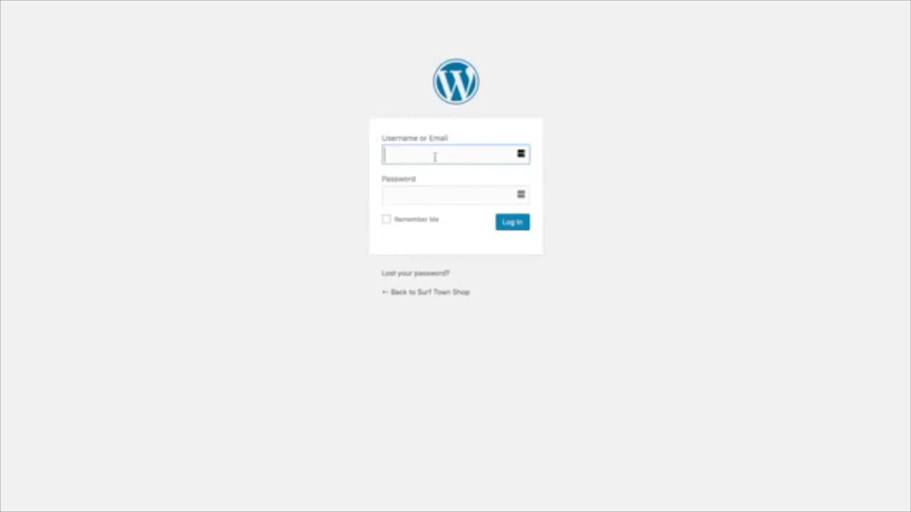
- Log in to the WordPress admin with the site's username and password
{"action": "type", "text": "timsurftown"}
{"action": "key", "text": "Tab"}
{"action": "key", "text": "super+v"}
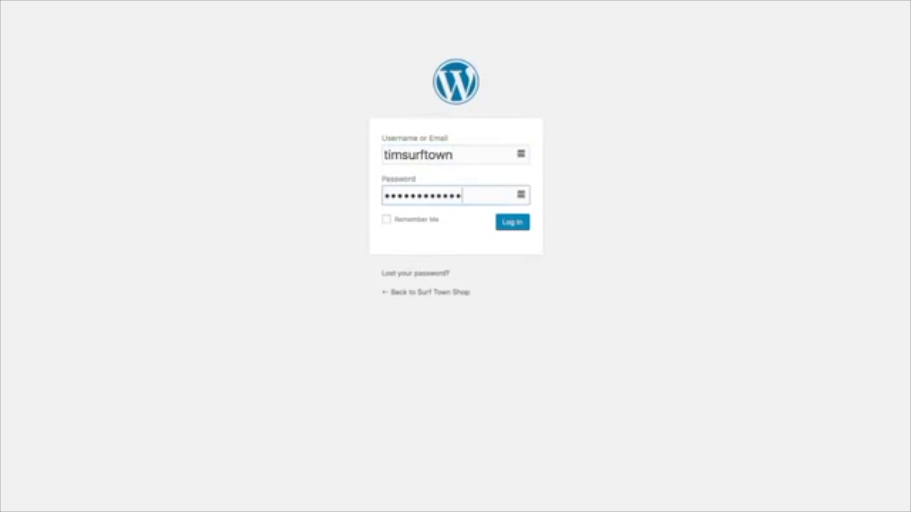
{"action": "left_click", "coordinate": [521, 229]}
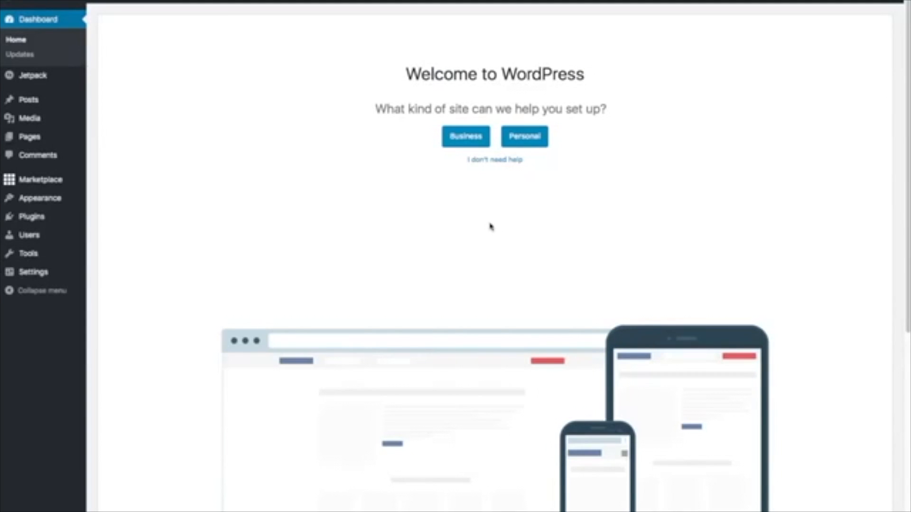
- Skip the guided site setup and dismiss the WP Live advertising banner
{"action": "left_click", "coordinate": [498, 162]}
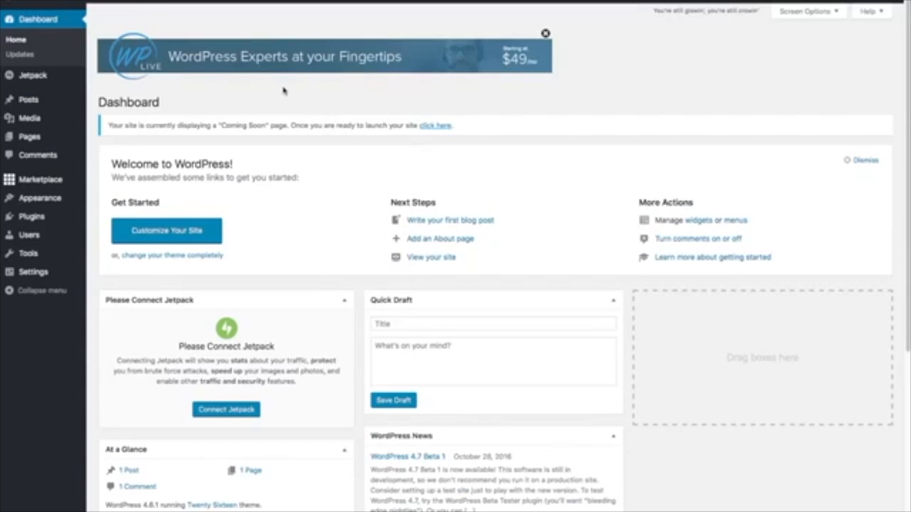
{"action": "left_click", "coordinate": [545, 33]}
{"action": "left_click", "coordinate": [545, 33]}
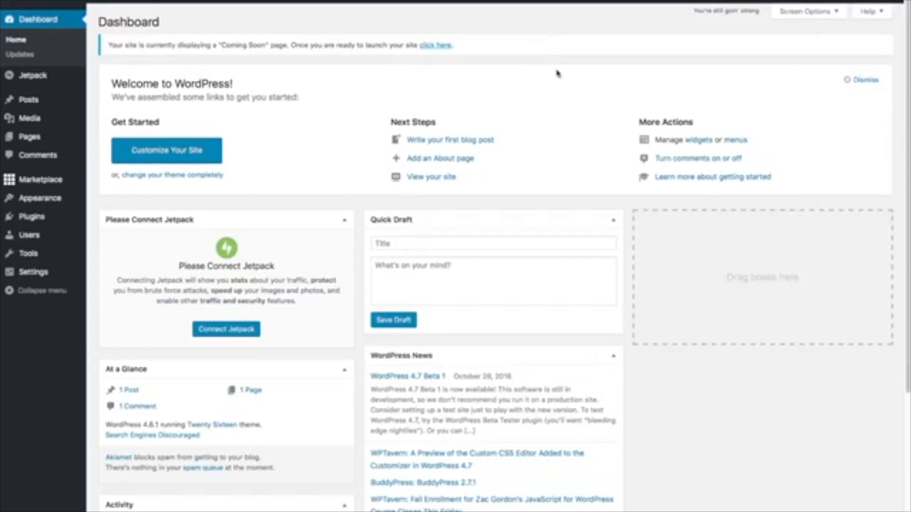
- Go to Plugins > Installed Plugins from the sidebar
{"action": "mouse_move", "coordinate": [43, 78]}
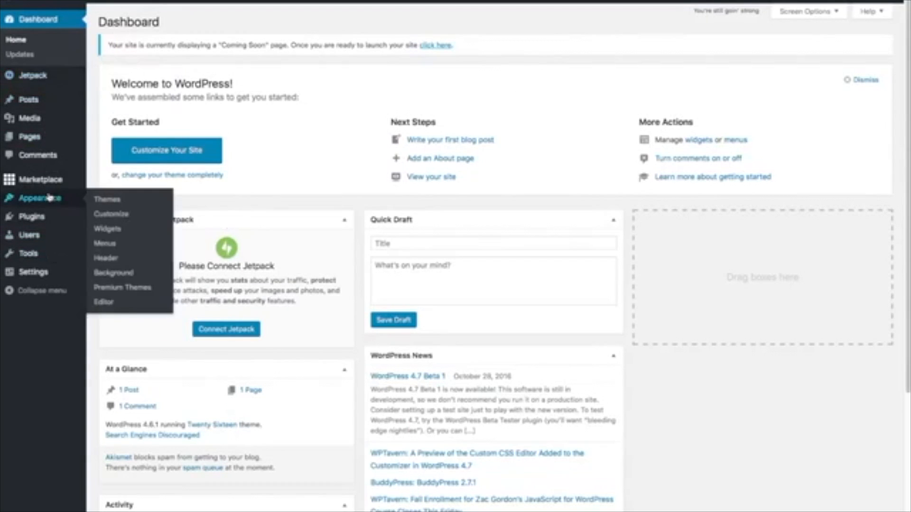
{"action": "mouse_move", "coordinate": [42, 185]}
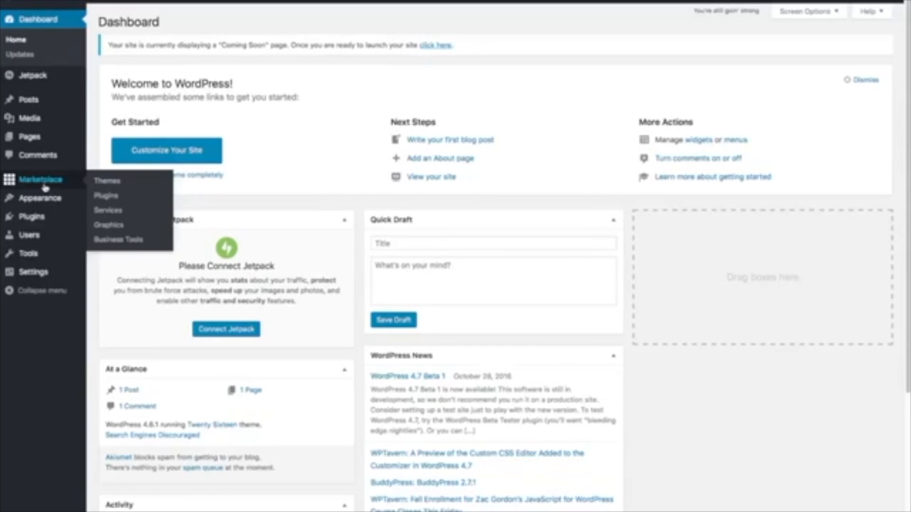
{"action": "mouse_move", "coordinate": [49, 218]}
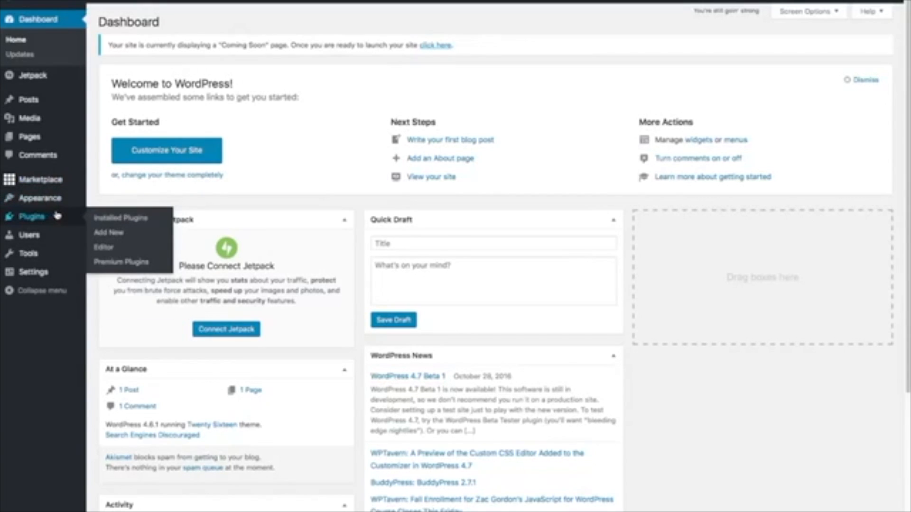
{"action": "left_click", "coordinate": [110, 219]}
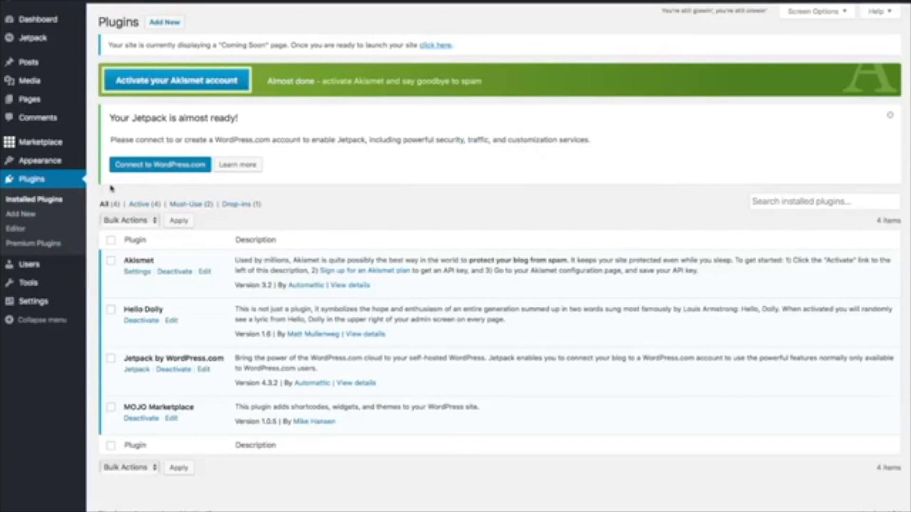
- Tick the Hello Dolly and MOJO Marketplace checkboxes in the plugin list
{"action": "left_click", "coordinate": [132, 307]}
{"action": "left_click", "coordinate": [111, 407]}
- Bulk-deactivate the Hello Dolly and MOJO Marketplace plugins
{"action": "left_click", "coordinate": [156, 222]}
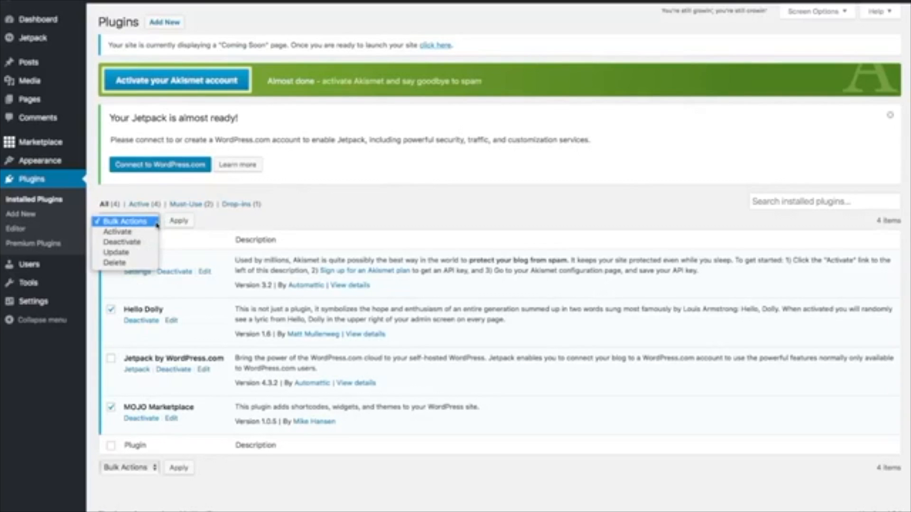
{"action": "left_click", "coordinate": [138, 242]}
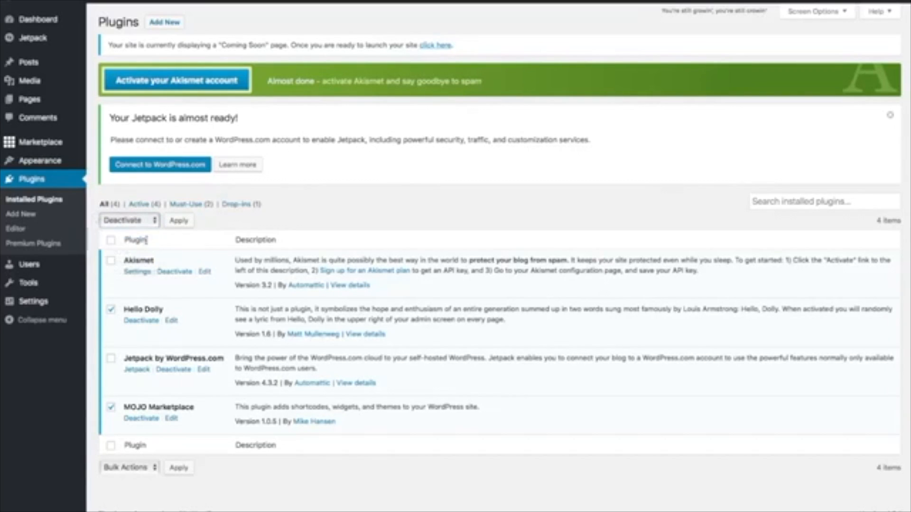
{"action": "left_click", "coordinate": [180, 222]}
- Bulk-delete Hello Dolly and MOJO Marketplace and confirm the deletion
{"action": "left_click", "coordinate": [110, 315]}
{"action": "left_click", "coordinate": [111, 413]}
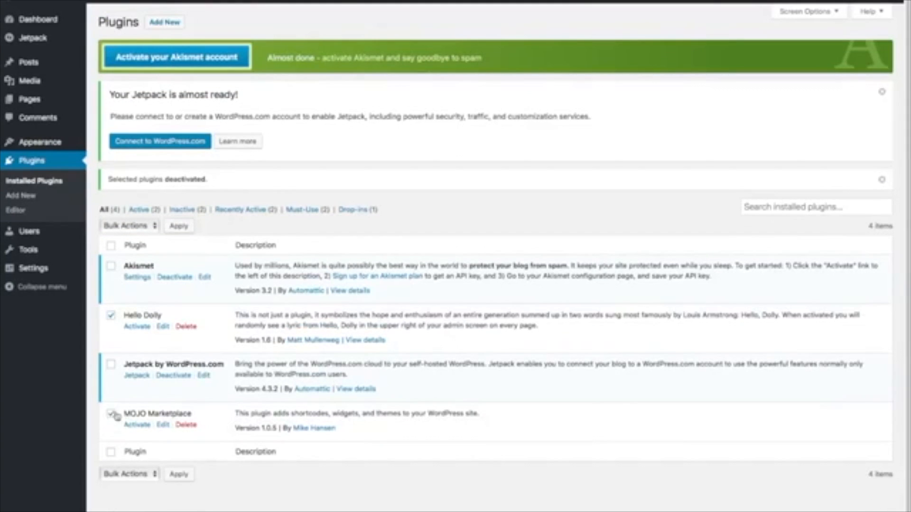
{"action": "left_click", "coordinate": [151, 226]}
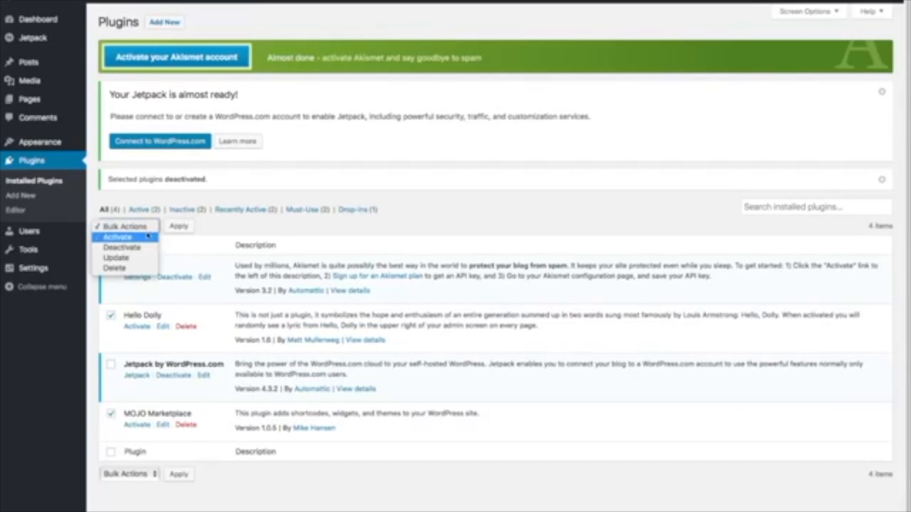
{"action": "left_click", "coordinate": [114, 268]}
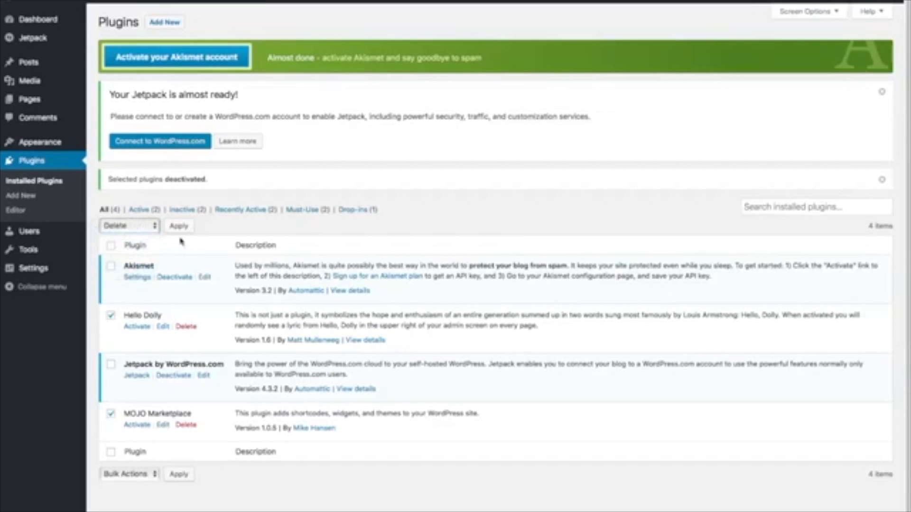
{"action": "left_click", "coordinate": [181, 227]}
{"action": "left_click", "coordinate": [555, 260]}
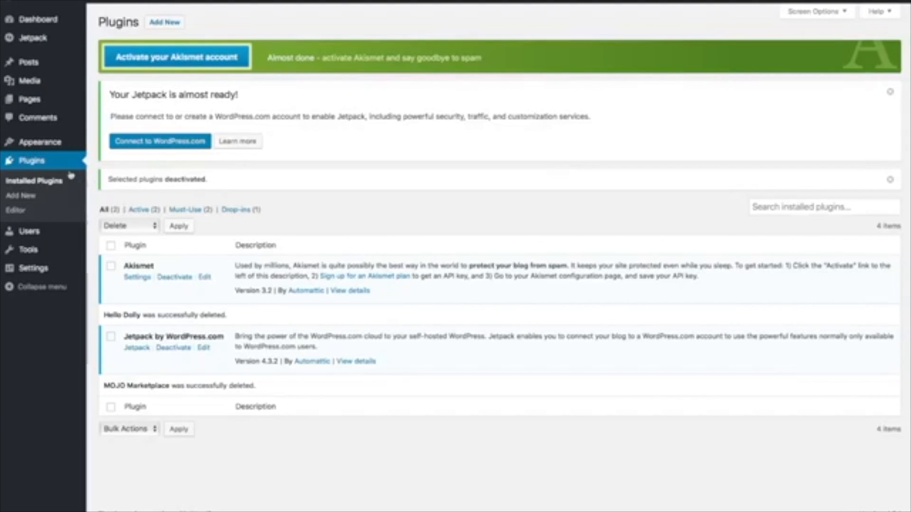
- Replace the tagline in Settings > General with 'Best Surfboard Shop in Surf Town' and save
{"action": "mouse_move", "coordinate": [36, 271]}
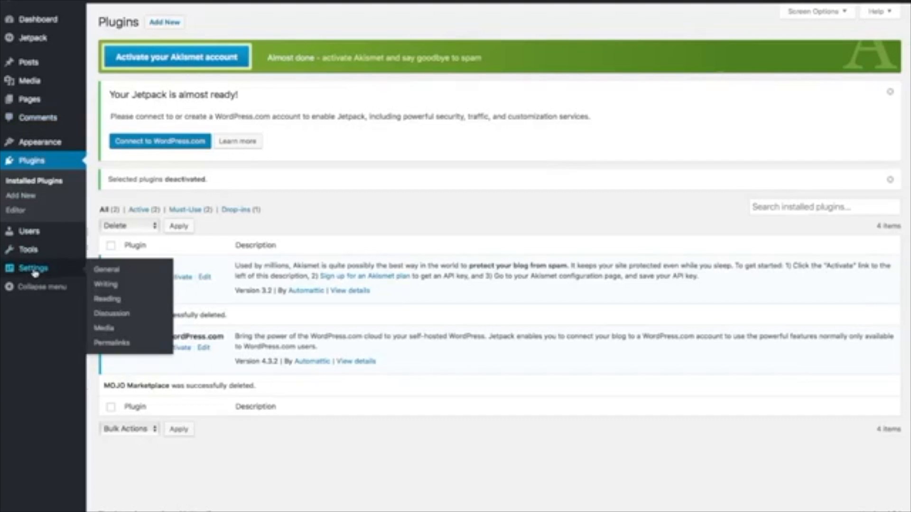
{"action": "left_click", "coordinate": [37, 270]}
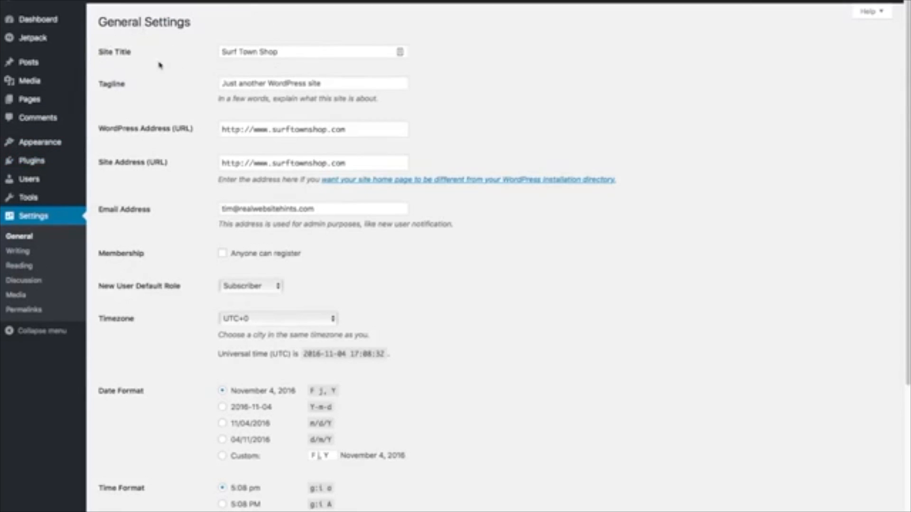
{"action": "double_click", "coordinate": [337, 82]}
{"action": "triple_click", "coordinate": [336, 83]}
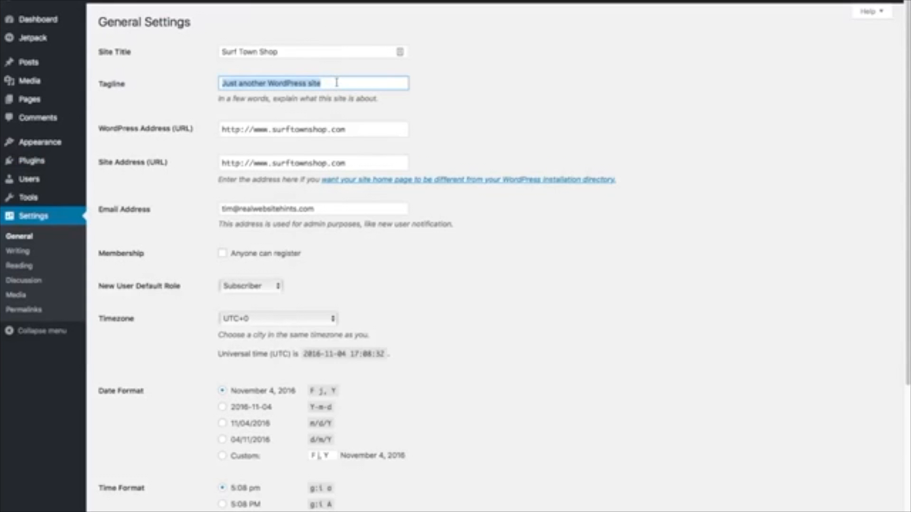
{"action": "key", "text": "BackSpace"}
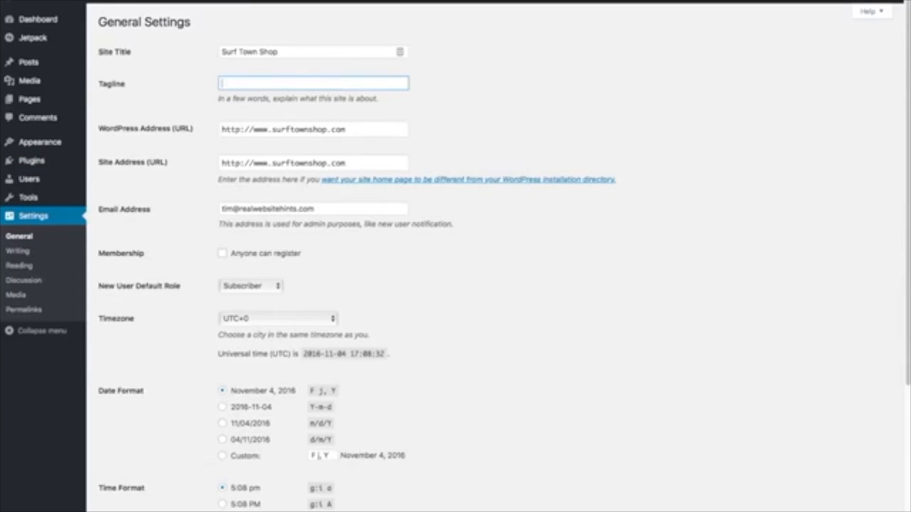
{"action": "type", "text": "Best Surfboard Shop in Surf Town"}
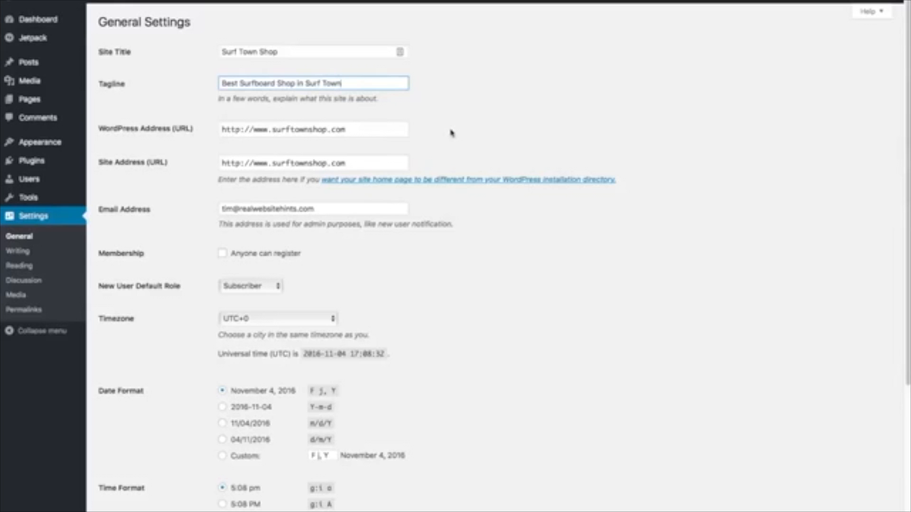
{"action": "scroll", "coordinate": [462, 152], "scroll_direction": "down", "scroll_amount": 5}
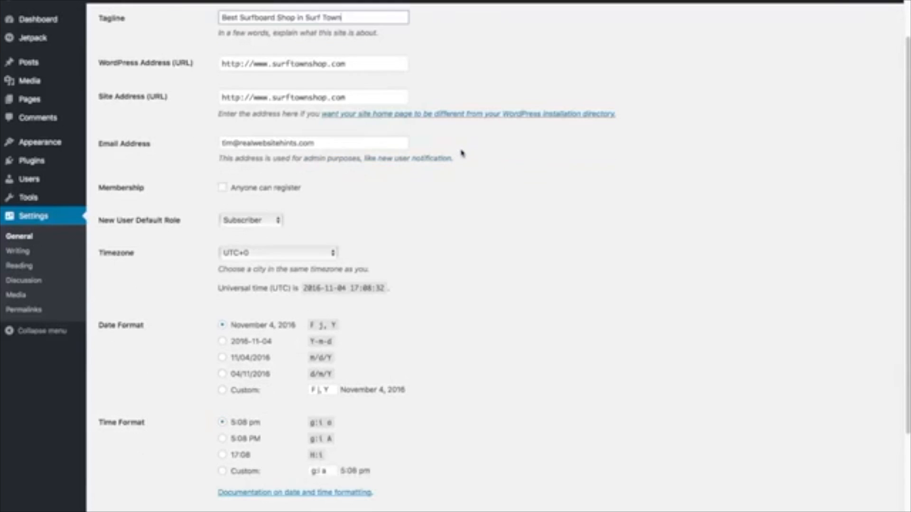
{"action": "left_click", "coordinate": [128, 475]}
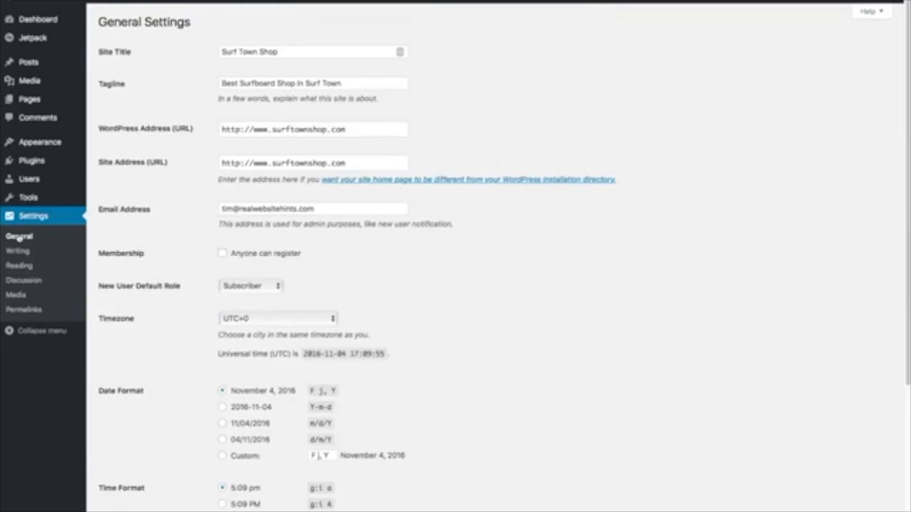
- Change the permalink structure to Post name (/%postname%/) and save the settings
{"action": "left_click", "coordinate": [23, 310]}
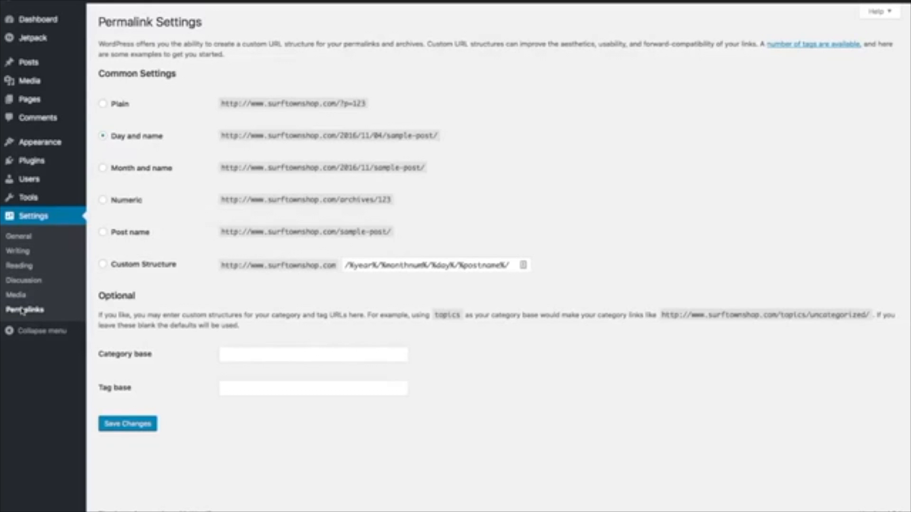
{"action": "left_click", "coordinate": [103, 232]}
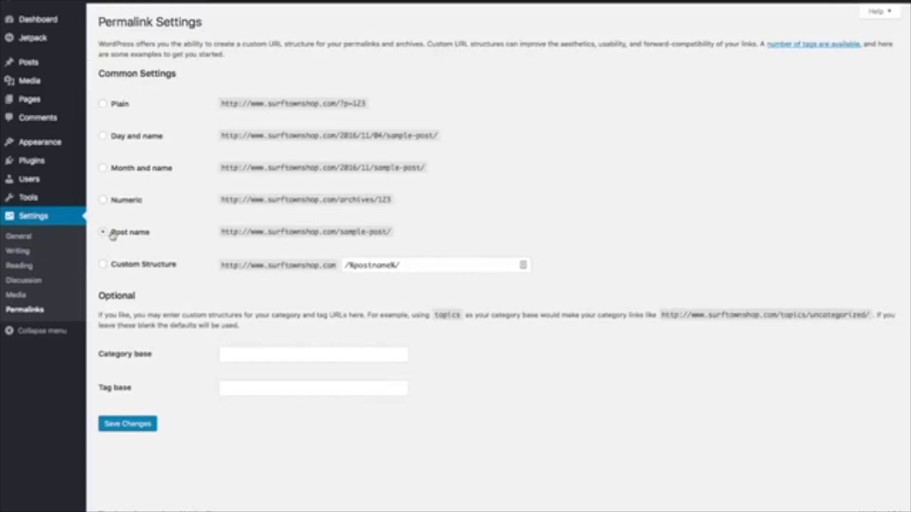
{"action": "left_click", "coordinate": [139, 430]}
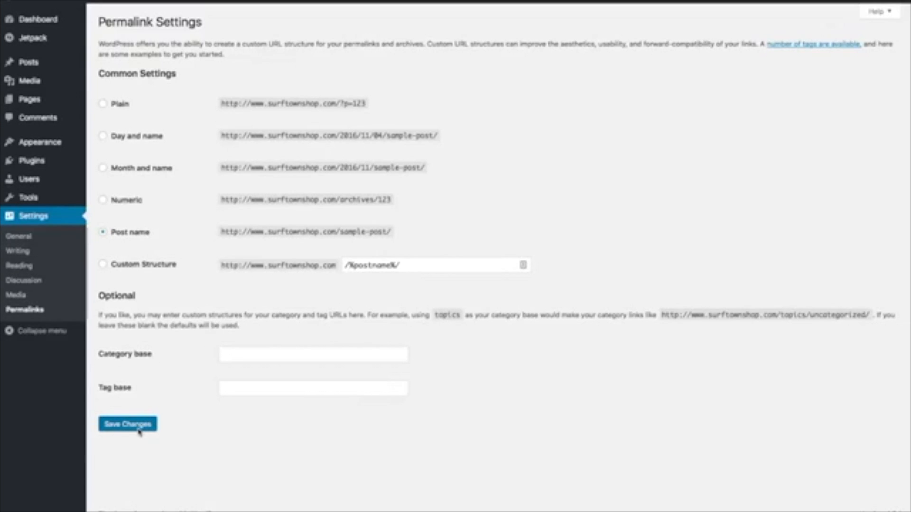